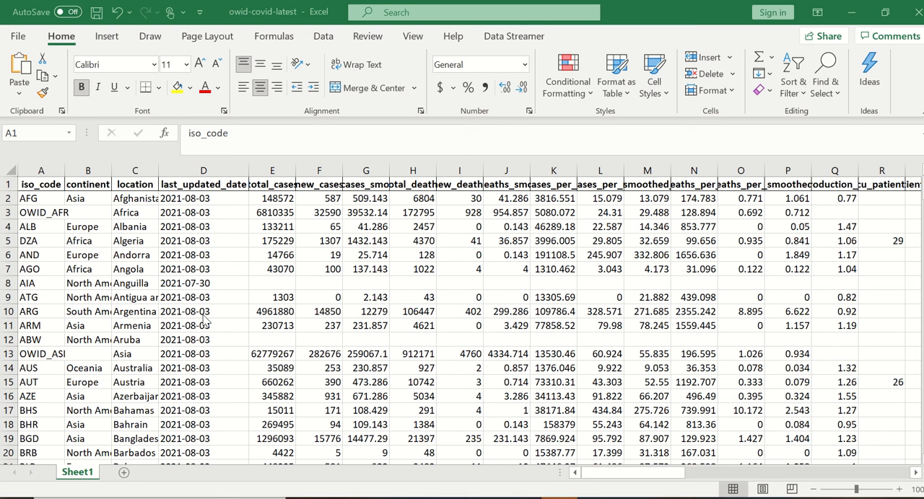
Step: Create a PivotTable on a new worksheet from the Sheet1 data range A1:BH224
click(58, 185)
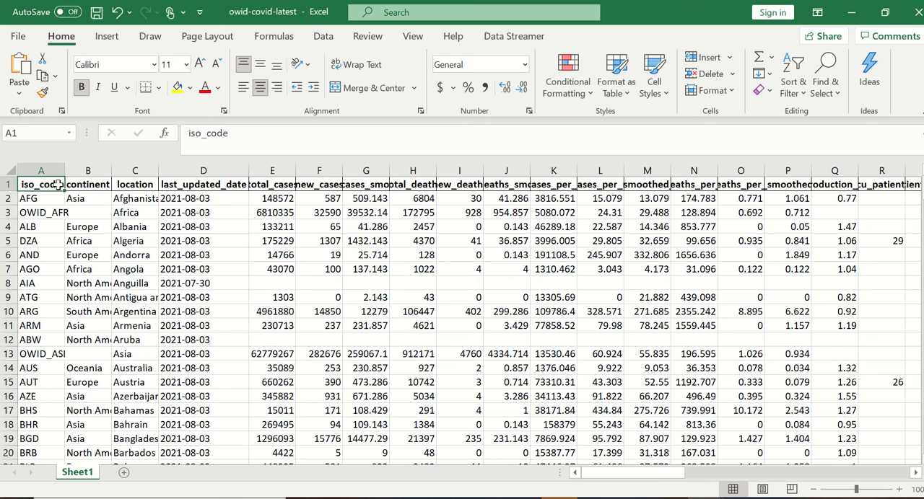
click(108, 41)
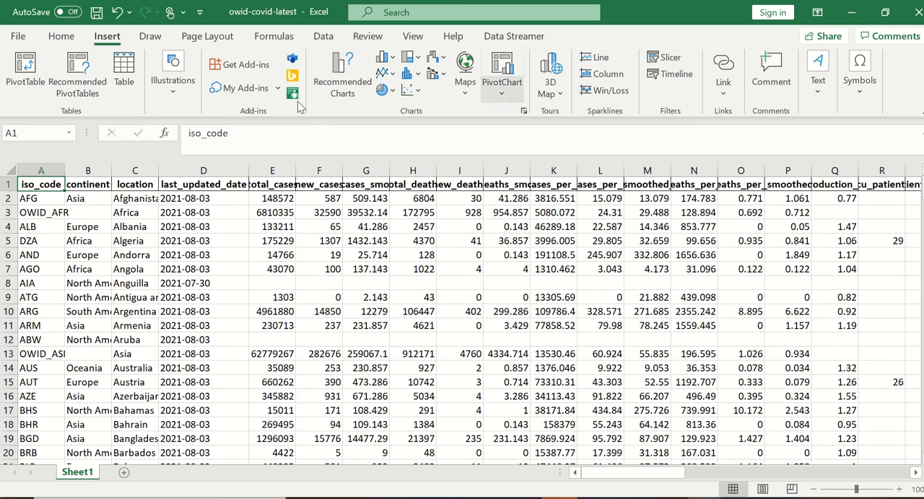
click(24, 80)
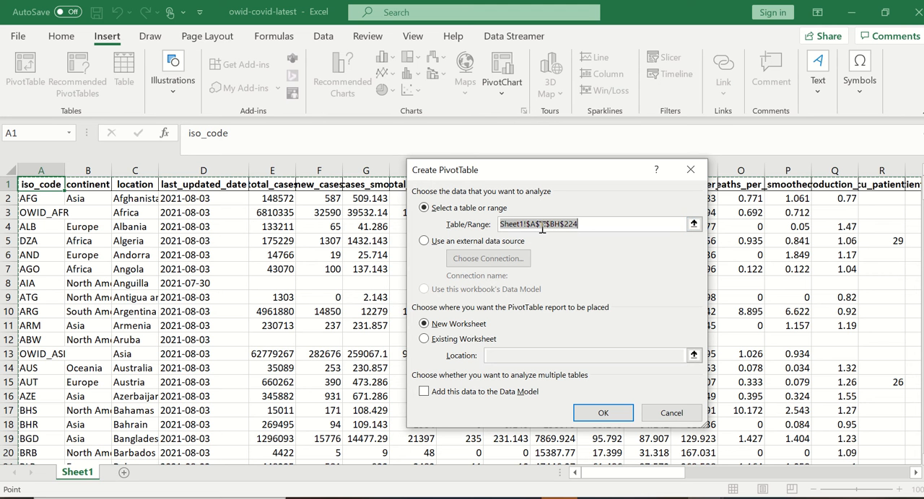
scroll(841, 280, down, 20)
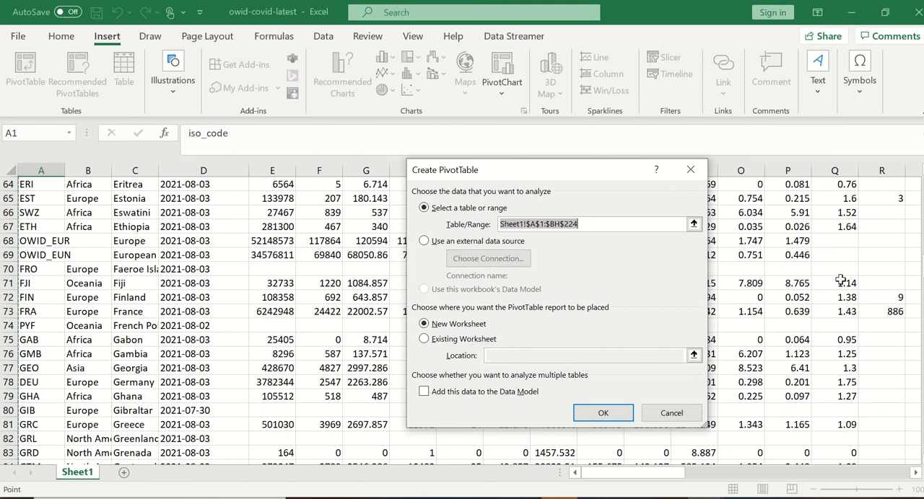
scroll(841, 280, down, 20)
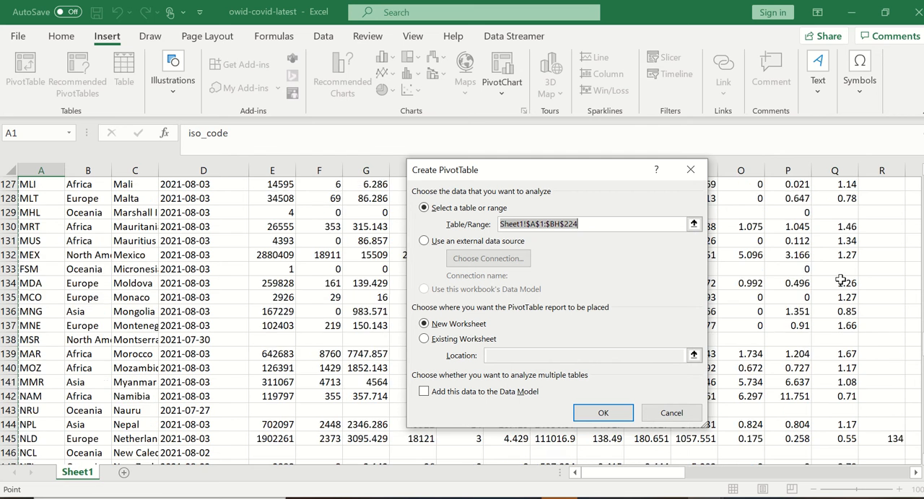
scroll(841, 280, down, 12)
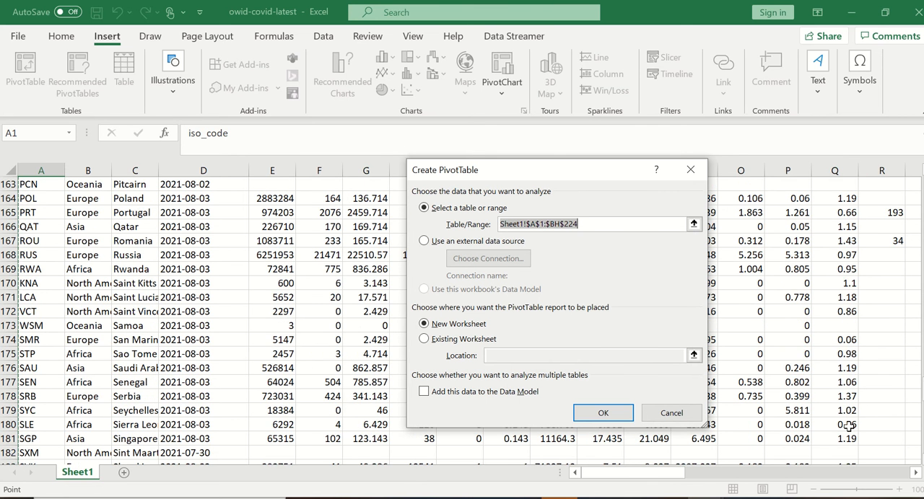
scroll(848, 426, down, 18)
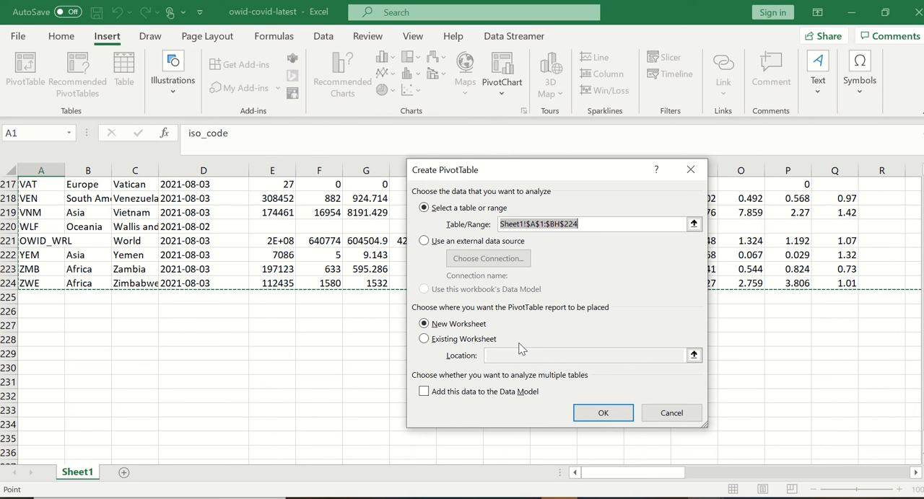
click(603, 413)
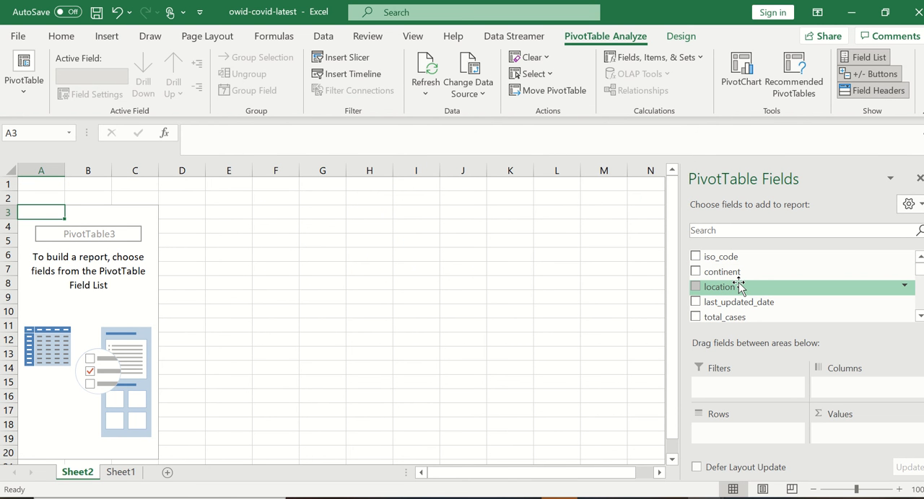
Step: Place the continent field in the pivot table's rows and total_cases in its values as a sum
click(122, 473)
scroll(248, 189, up, 20)
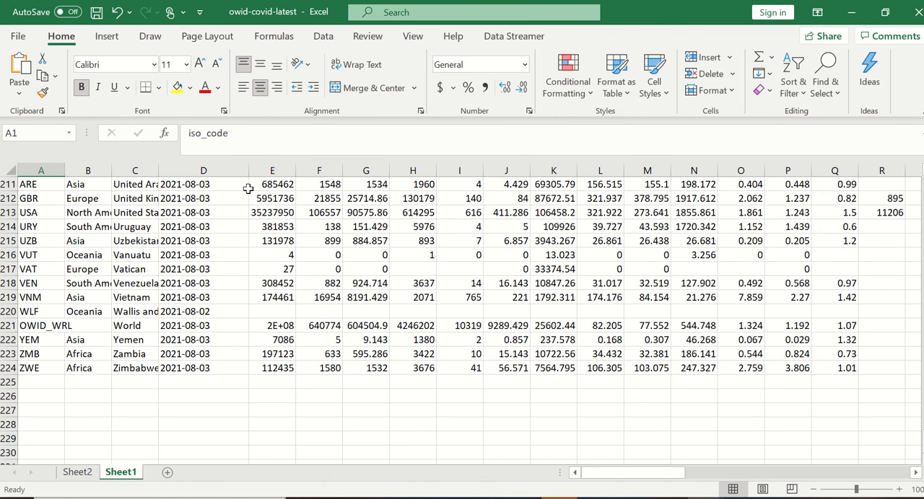
scroll(248, 189, up, 20)
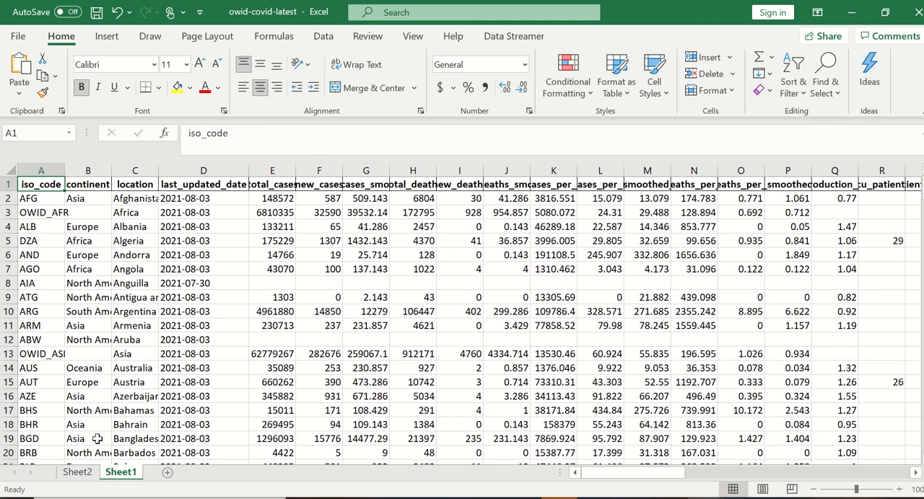
click(79, 473)
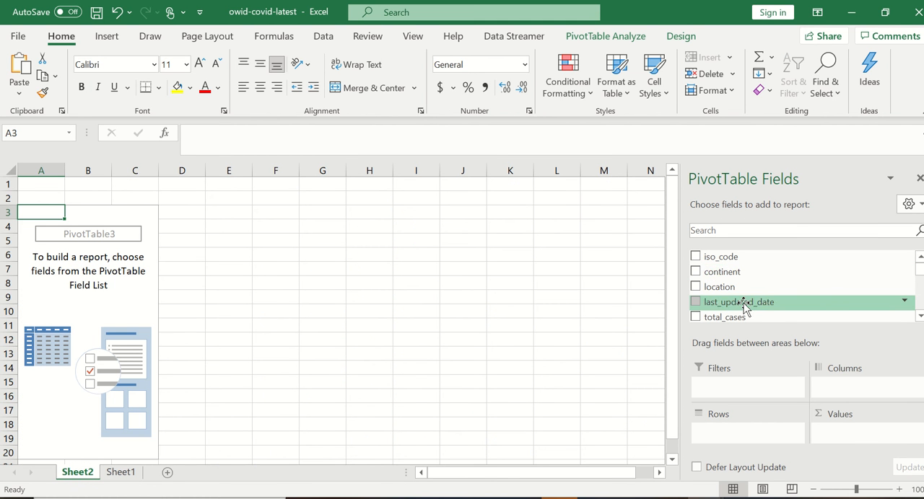
scroll(744, 307, down, 8)
scroll(743, 306, up, 8)
drag(731, 271, 760, 435)
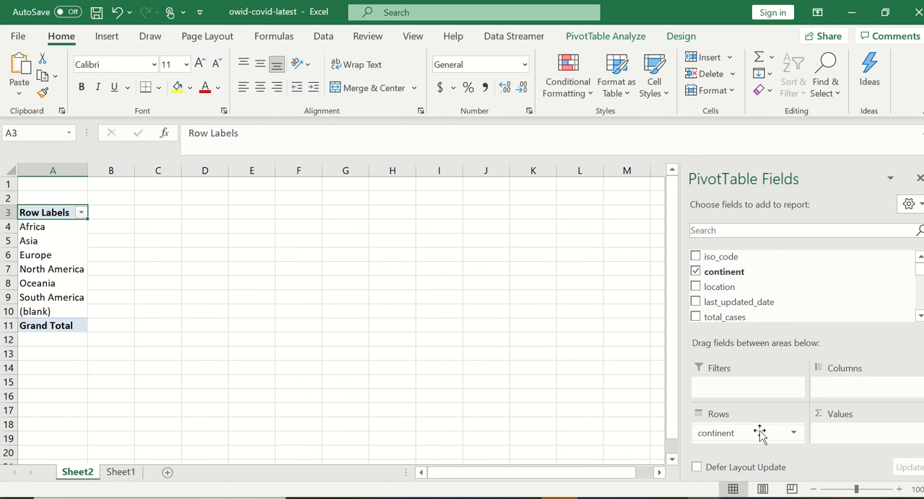
scroll(775, 295, down, 1)
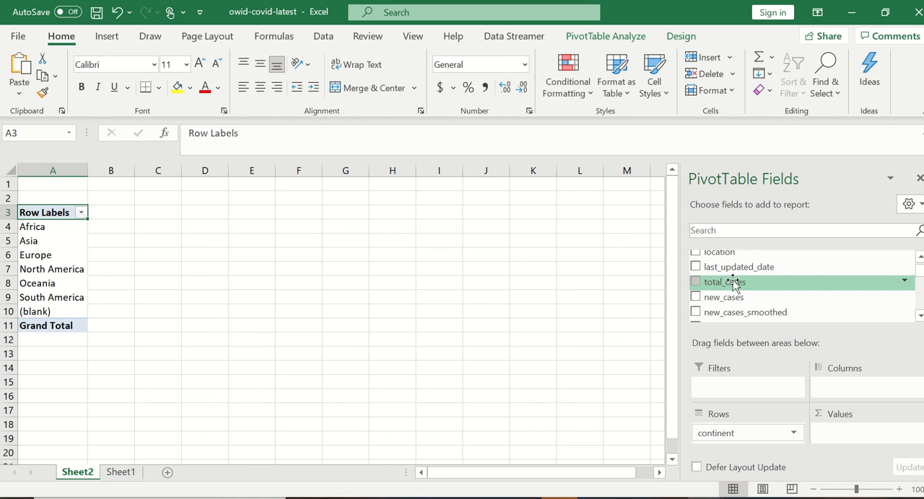
drag(732, 284, 849, 430)
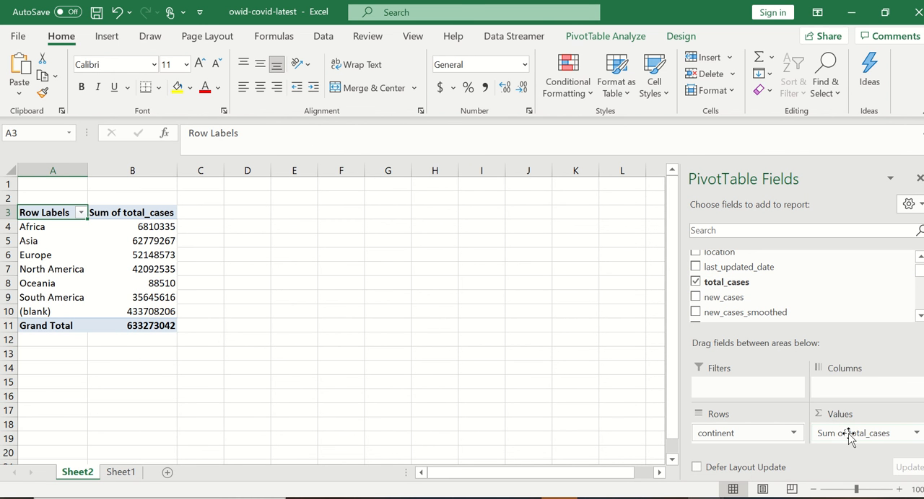
Step: Format the Sum of total_cases values as Number with 0 decimal places and a thousands separator
click(849, 437)
click(843, 420)
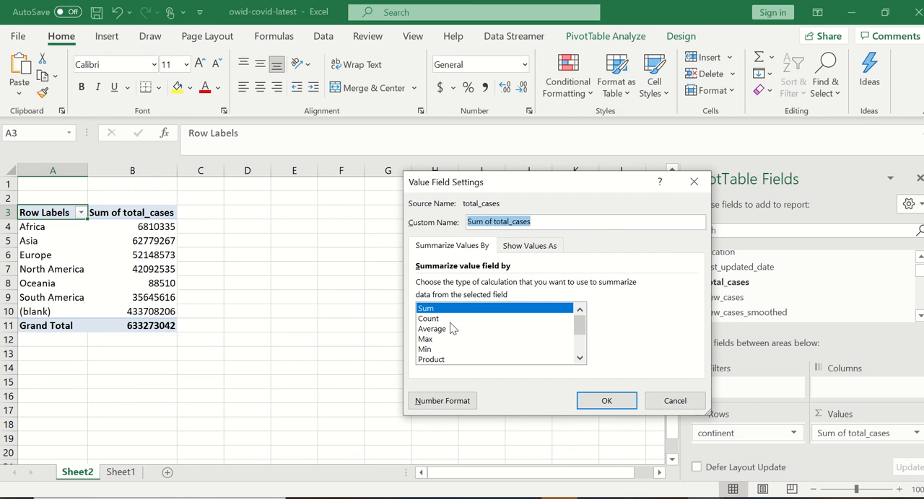
click(442, 400)
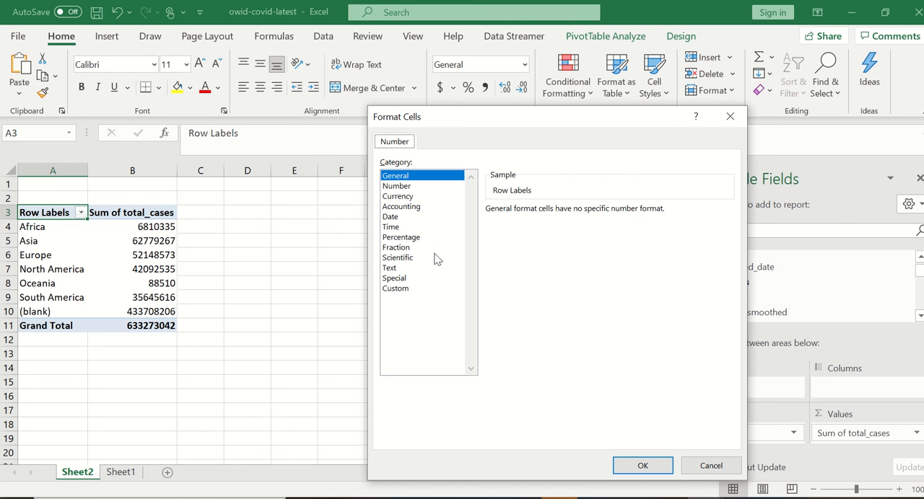
click(396, 186)
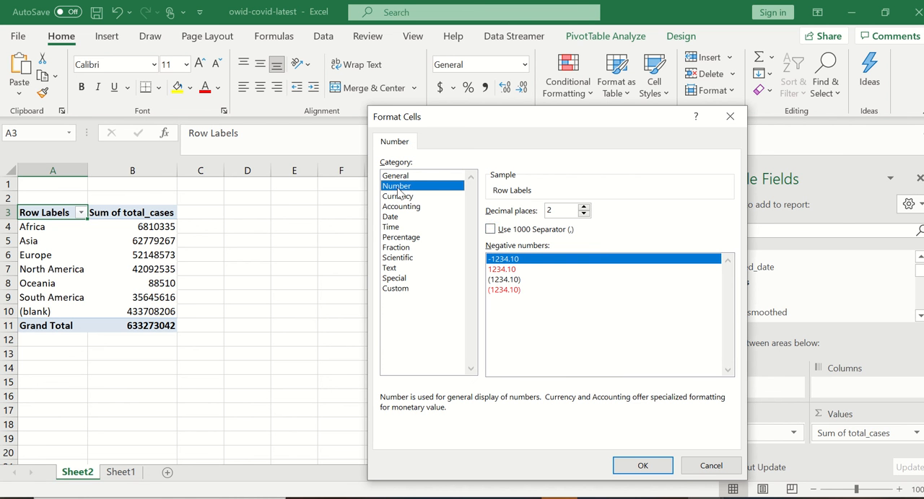
click(583, 214)
click(583, 214)
click(540, 230)
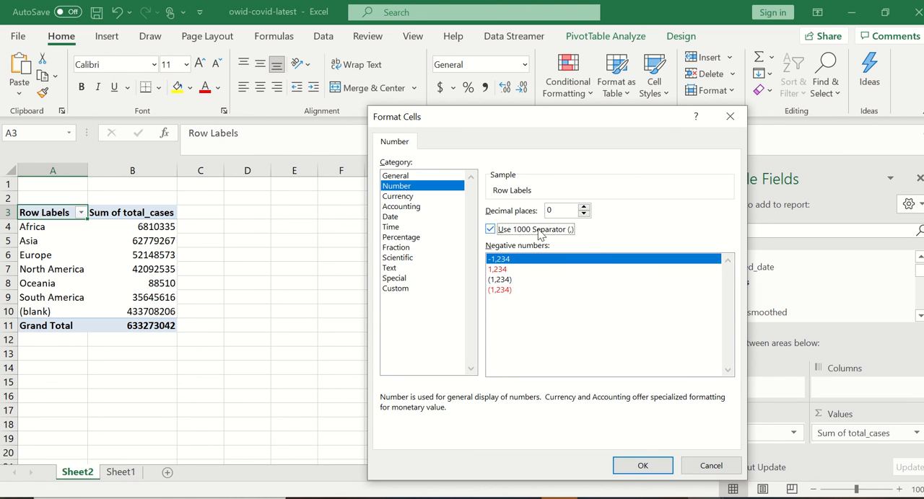
click(642, 465)
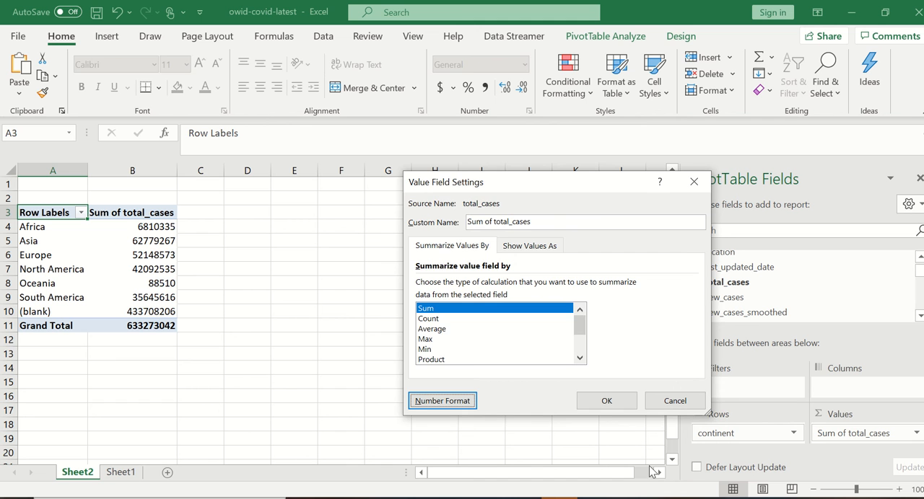
click(606, 401)
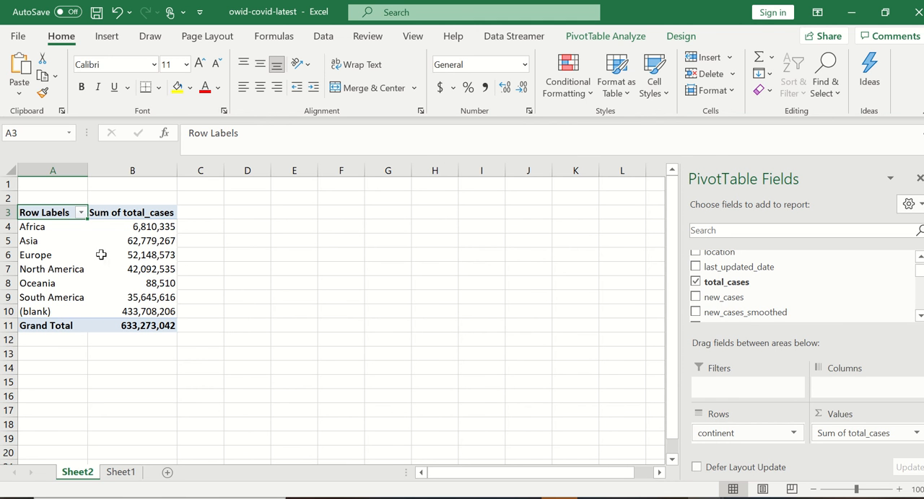
Step: Filter the pivot table's row labels to exclude the (blank) continent
mouse_move(156, 316)
click(70, 312)
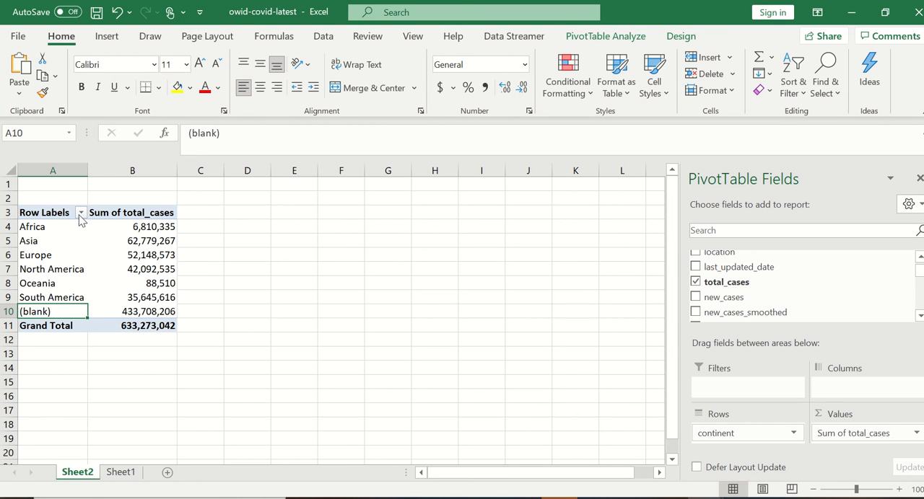
click(81, 214)
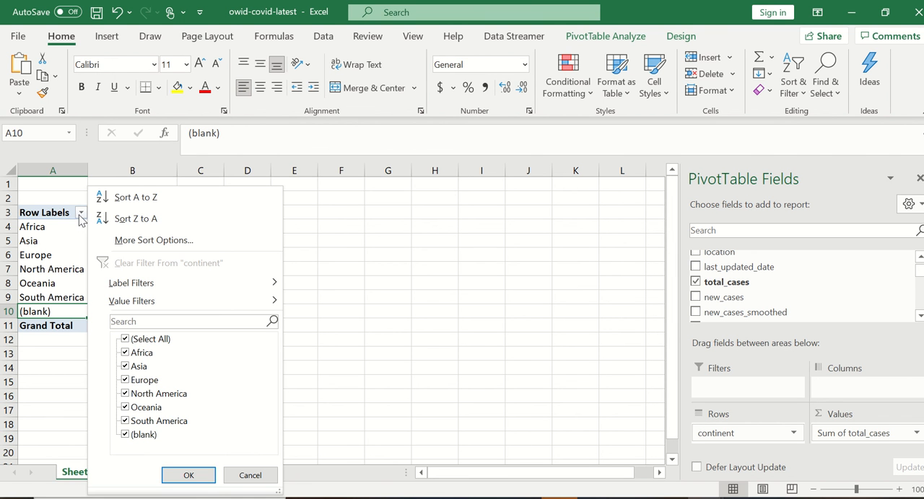
click(130, 436)
click(186, 475)
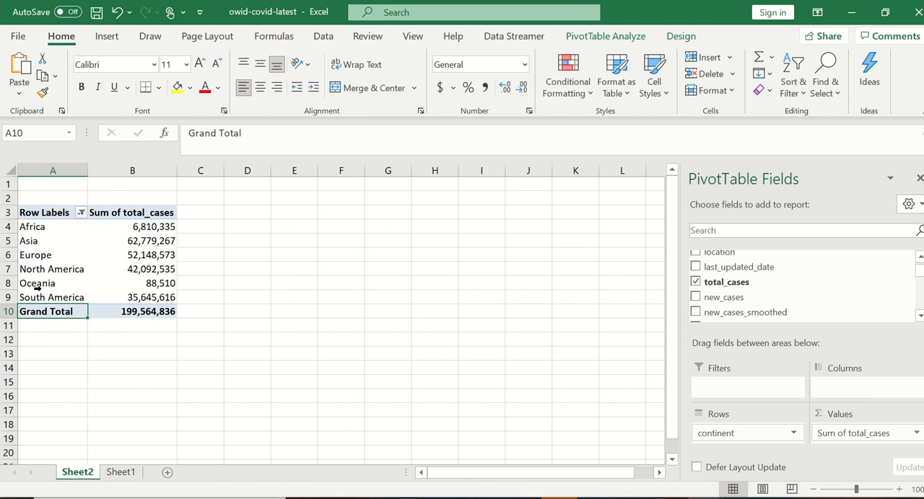
Step: Add the location field to the pivot table's rows, nested beneath continent
mouse_move(93, 269)
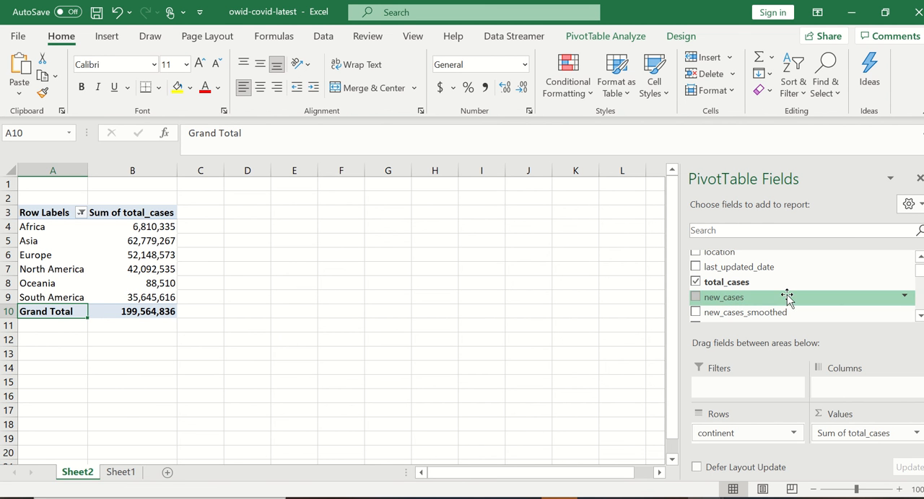
scroll(787, 297, down, 2)
scroll(779, 301, up, 3)
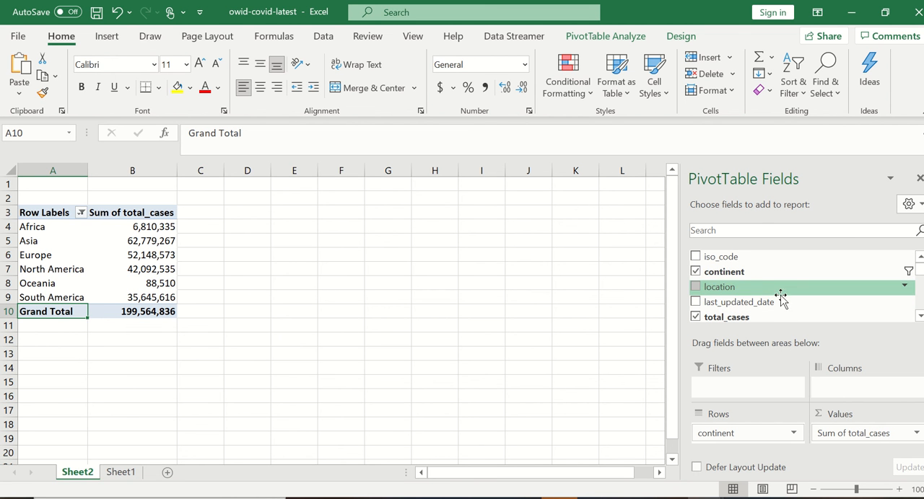
scroll(778, 296, down, 8)
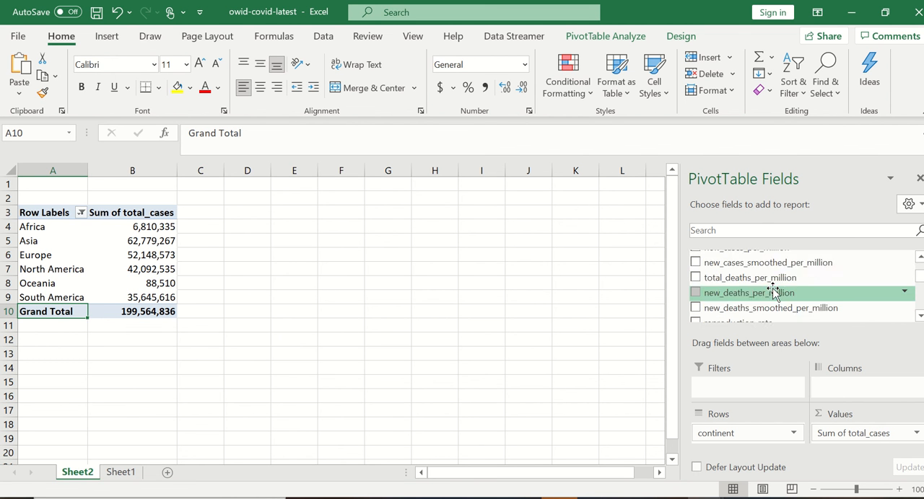
scroll(772, 289, up, 8)
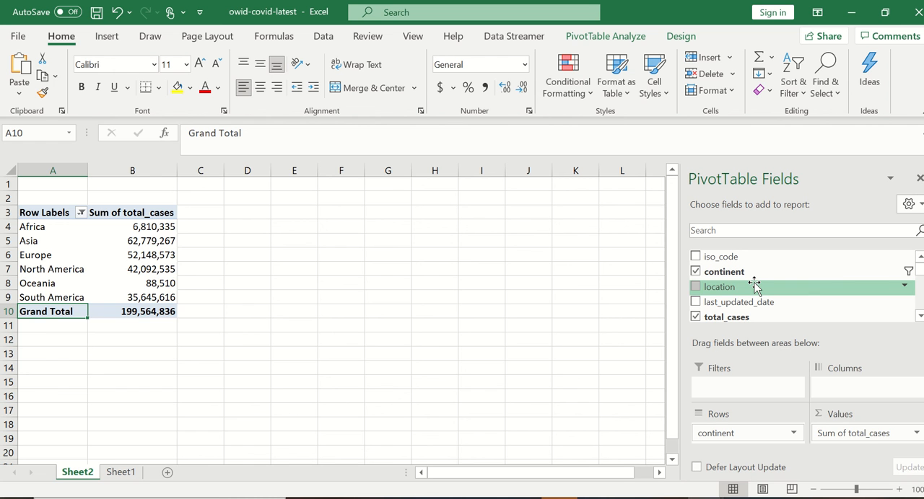
drag(754, 287, 771, 451)
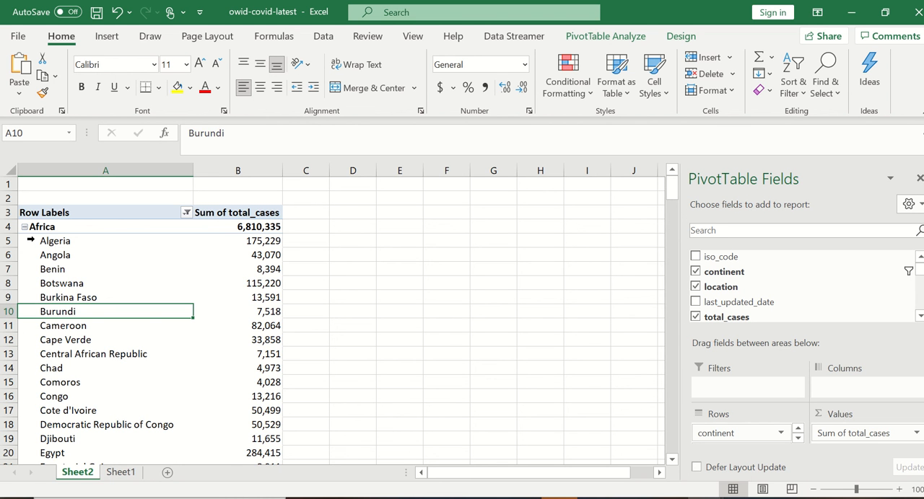
Step: Collapse the country lists under all six continents, briefly expanding Africa again to check its countries
click(24, 227)
click(23, 241)
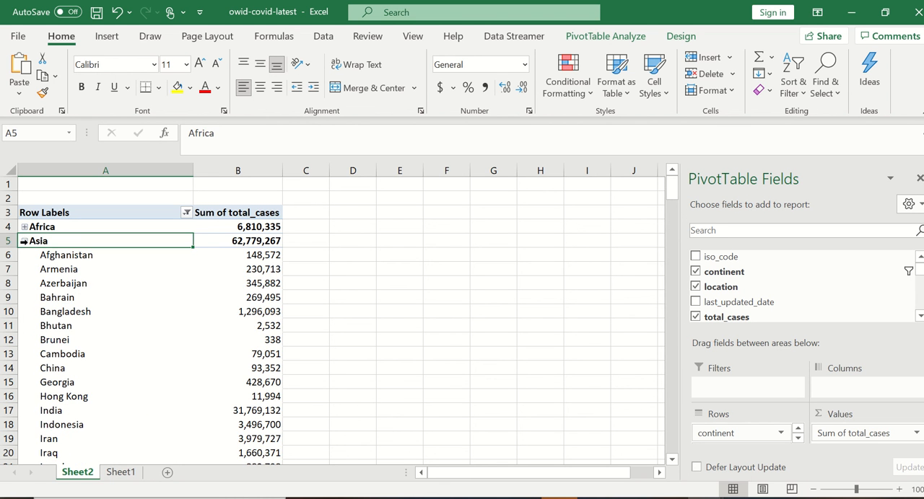
click(24, 256)
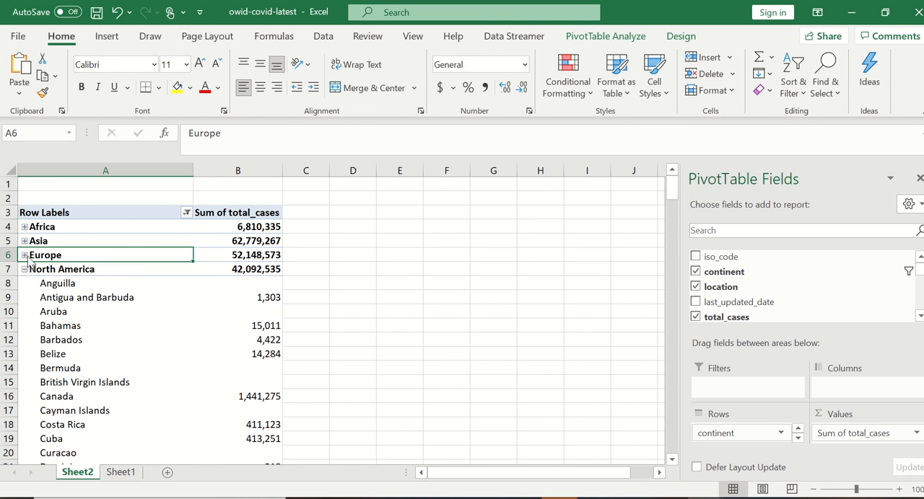
click(24, 269)
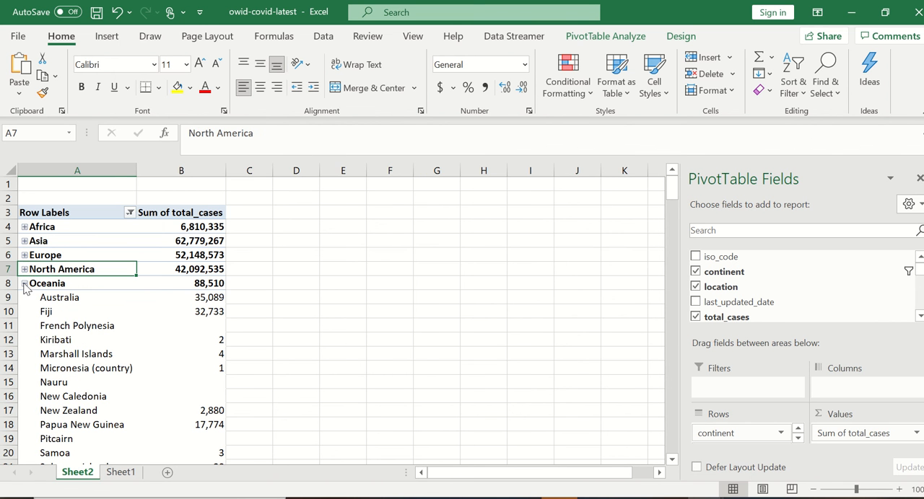
click(24, 284)
click(23, 297)
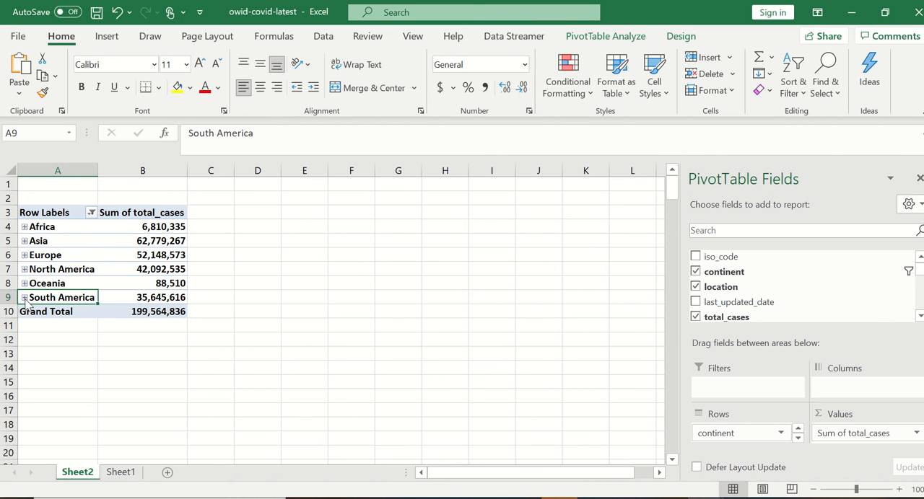
click(24, 228)
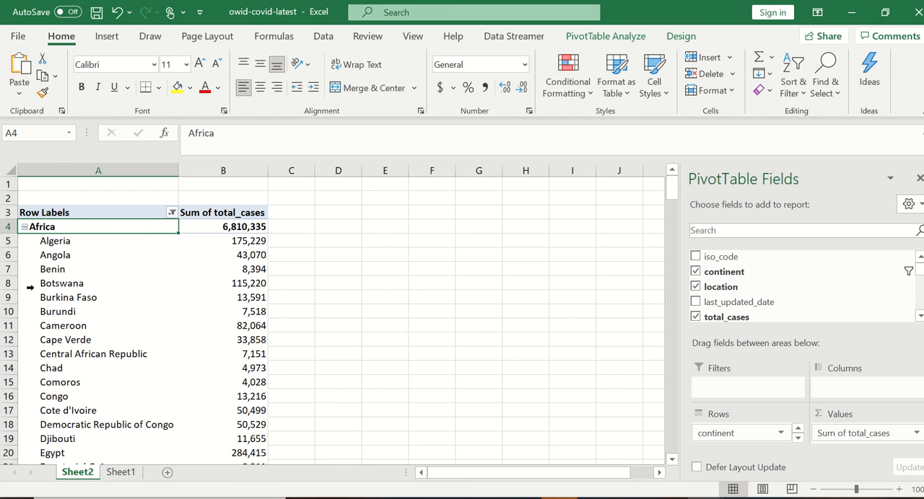
click(25, 227)
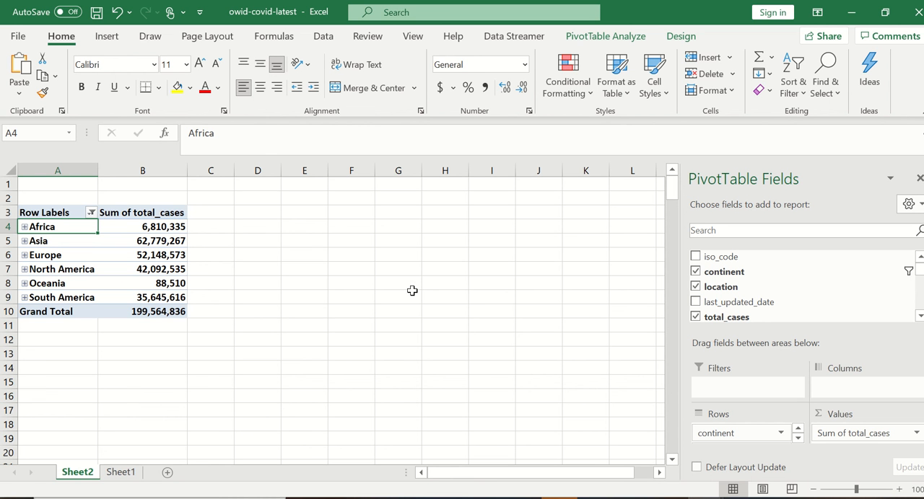
Step: Examine the calculation types offered in the value settings of Sum of total_cases, and close them without applying anything
click(915, 433)
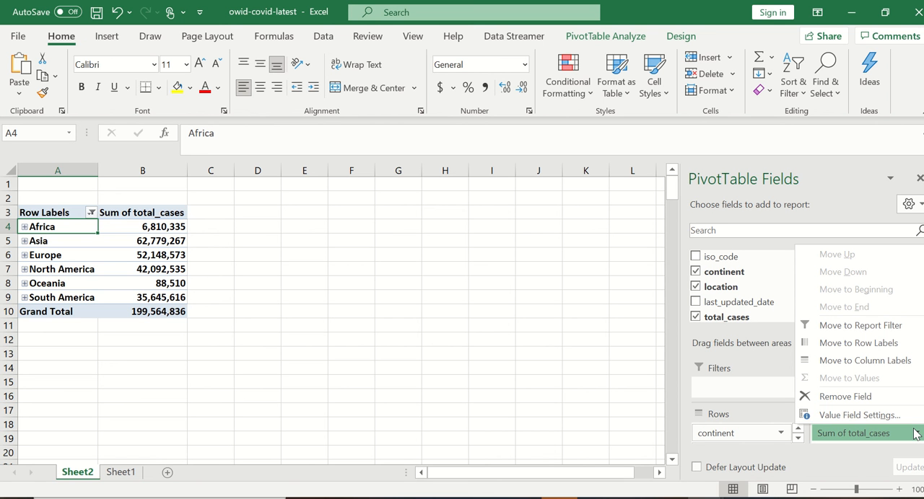
click(878, 416)
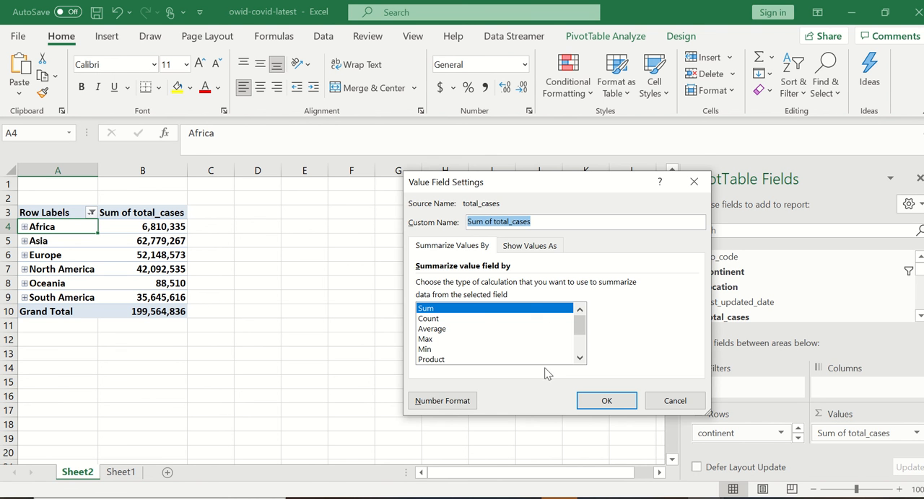
click(672, 402)
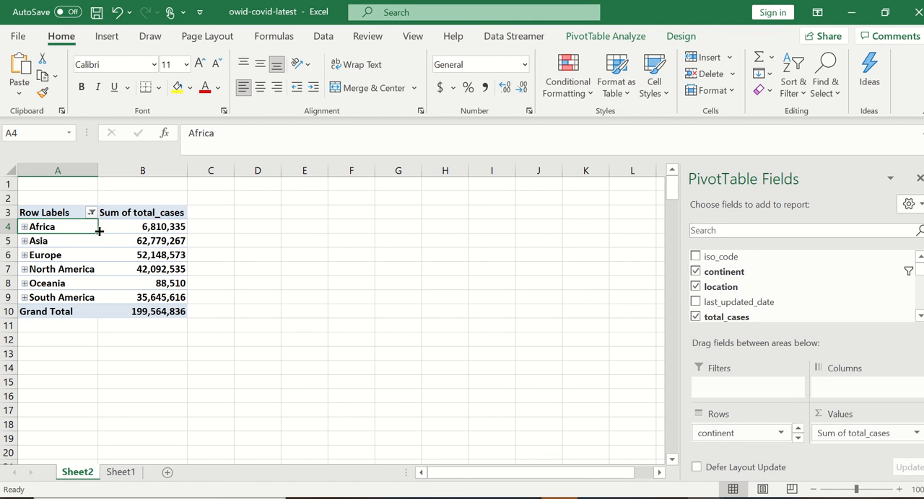
mouse_move(102, 259)
mouse_move(135, 247)
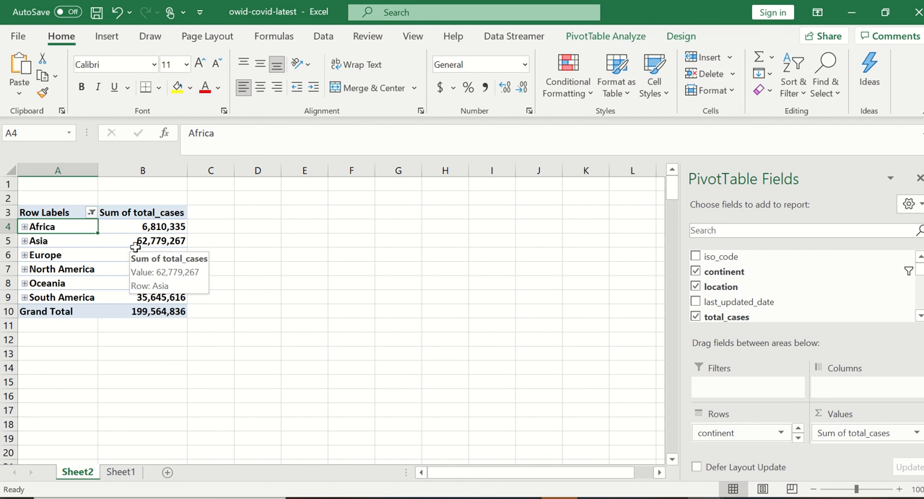